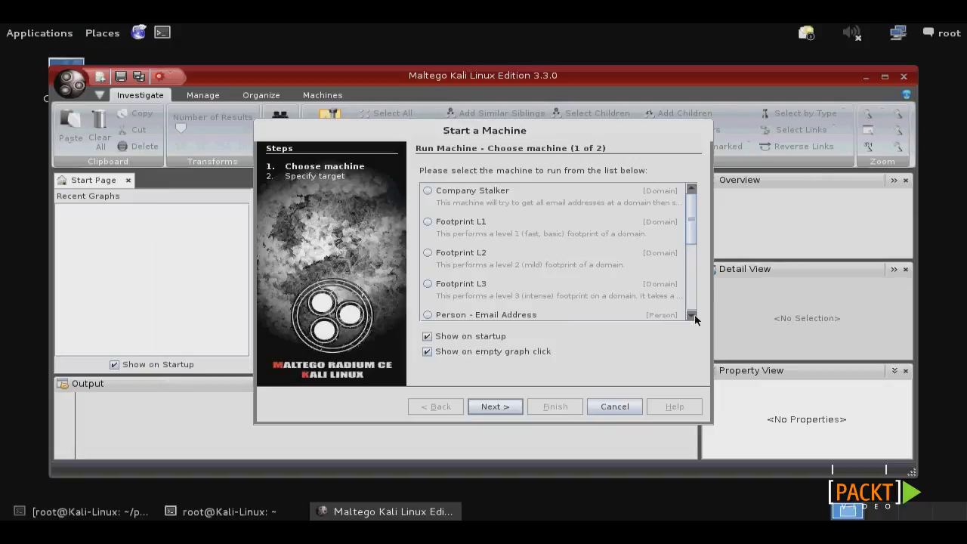
Dismiss the Start a Machine wizard and create a new blank graph in the maximized window
left_click(606, 413)
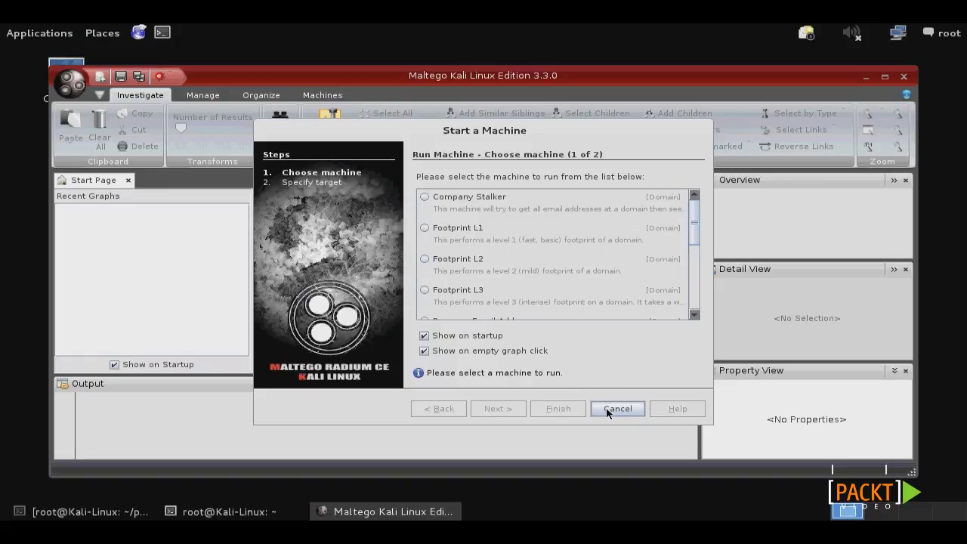
left_click(610, 409)
double_click(319, 75)
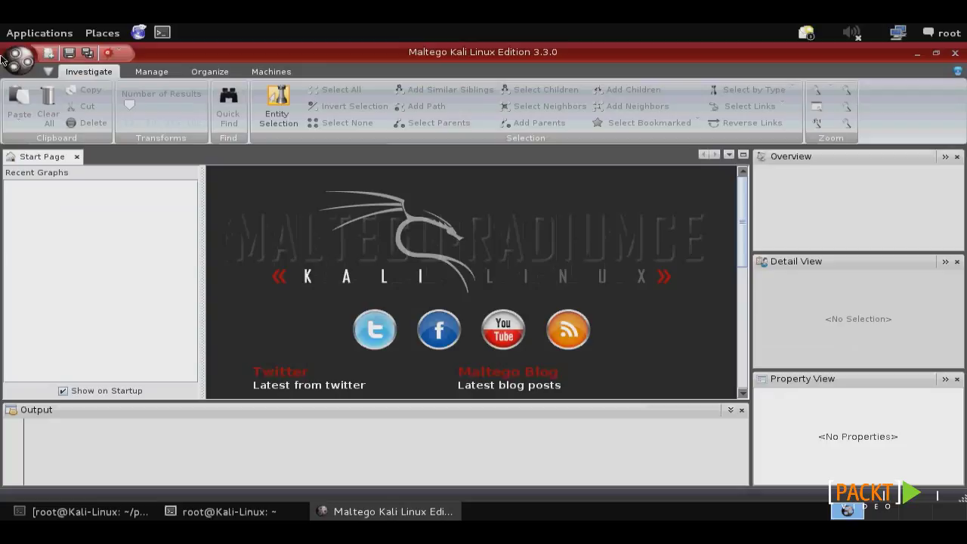
left_click(20, 59)
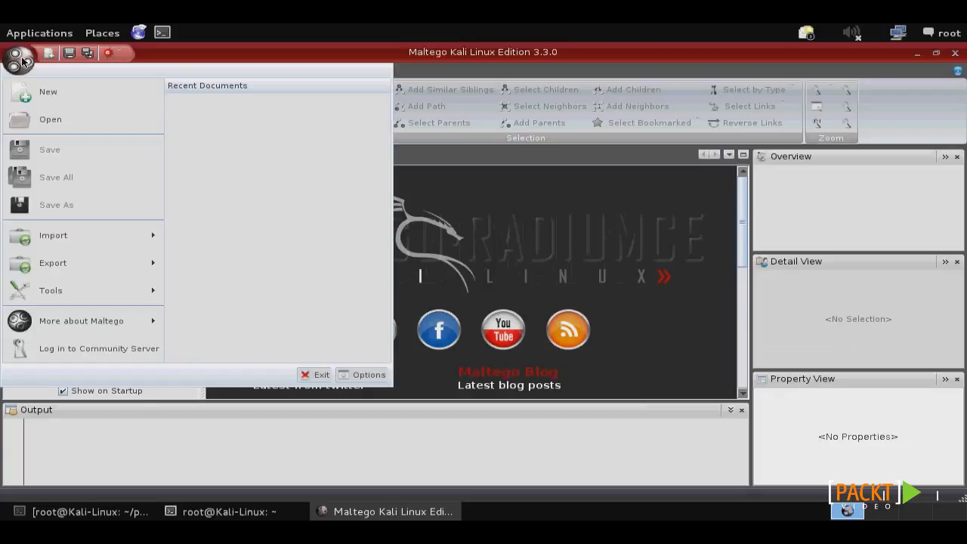
left_click(46, 91)
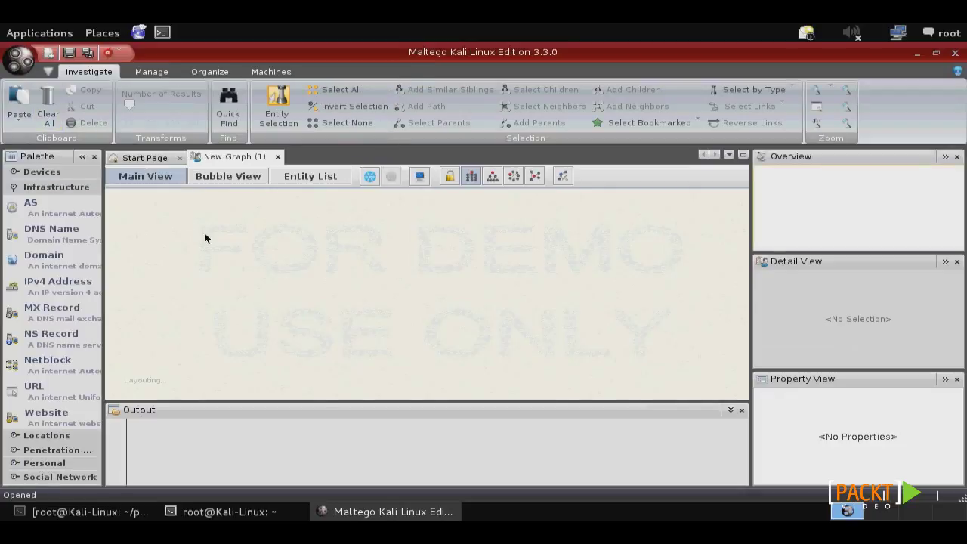
Add a DNS Name entity from the Infrastructure entities to the middle of the graph
left_click(49, 188)
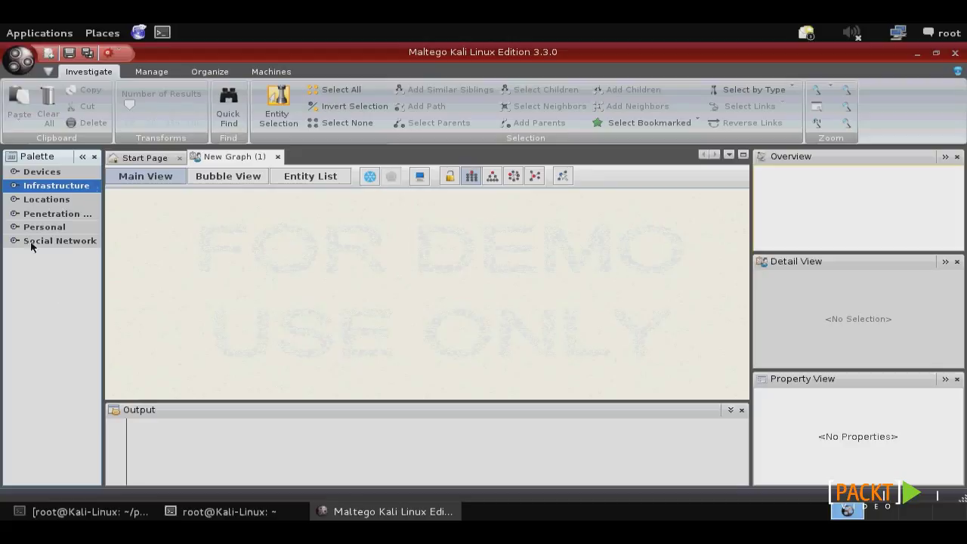
left_click(86, 188)
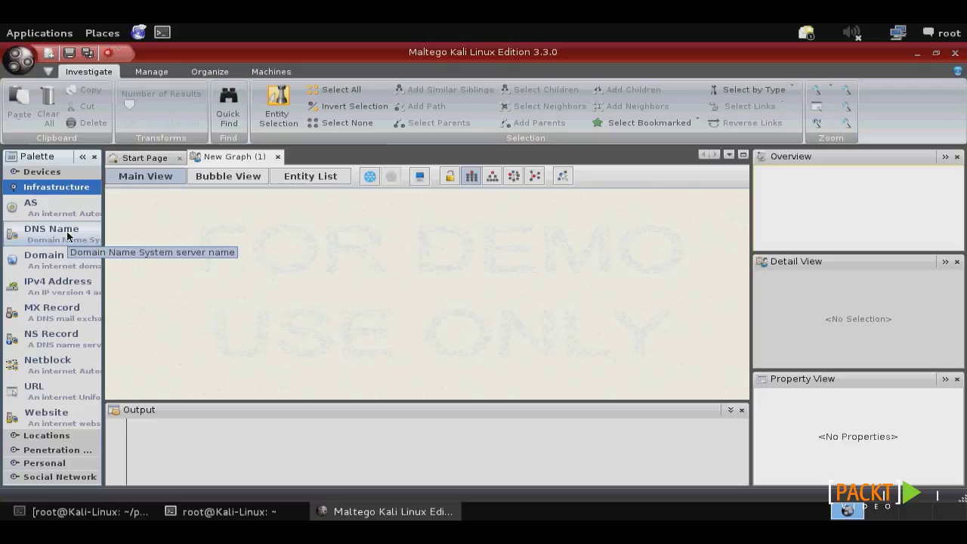
left_click_drag(67, 237, 430, 259)
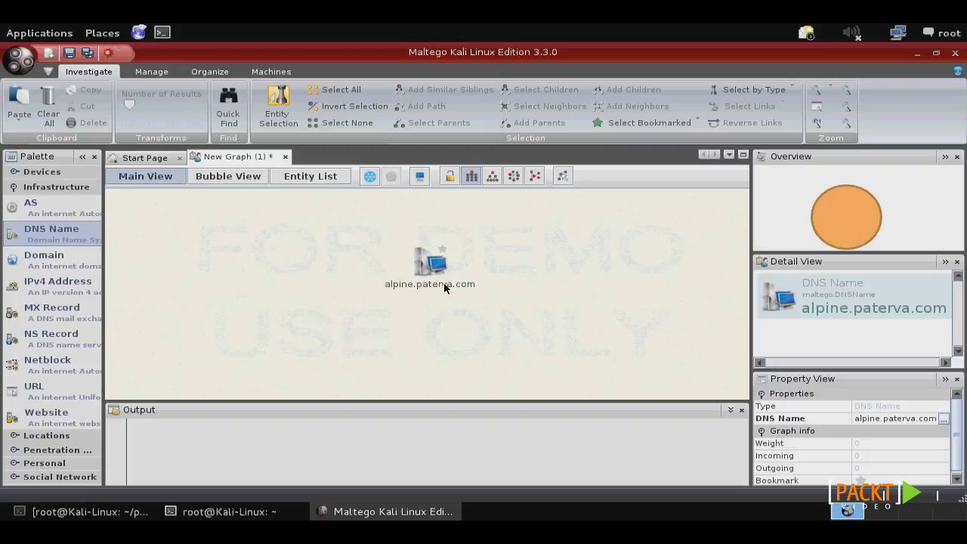
double_click(444, 286)
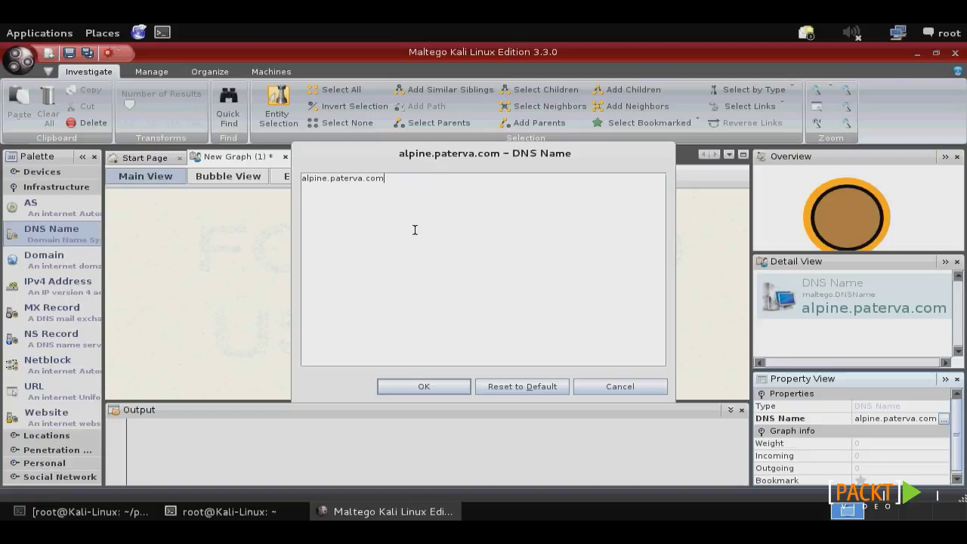
key("ctrl+a")
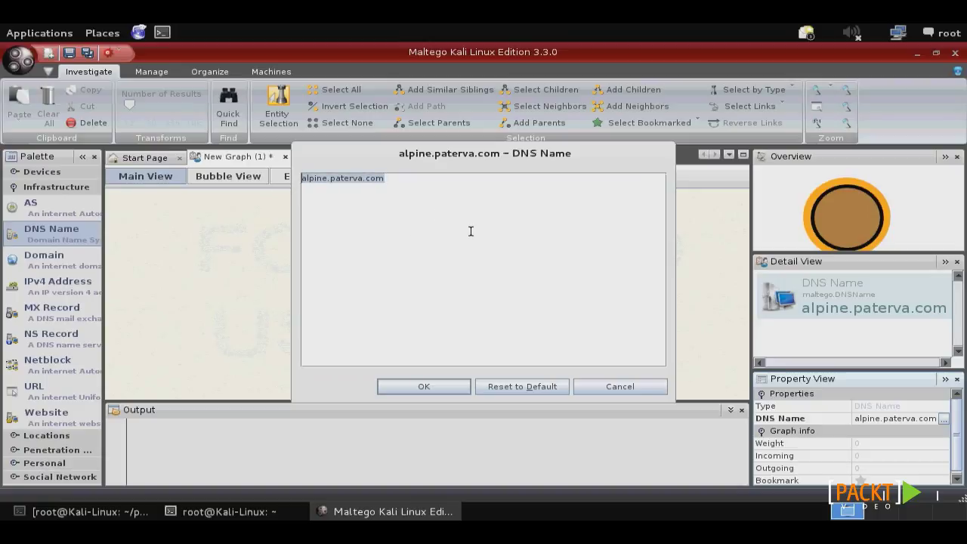
type("google.com")
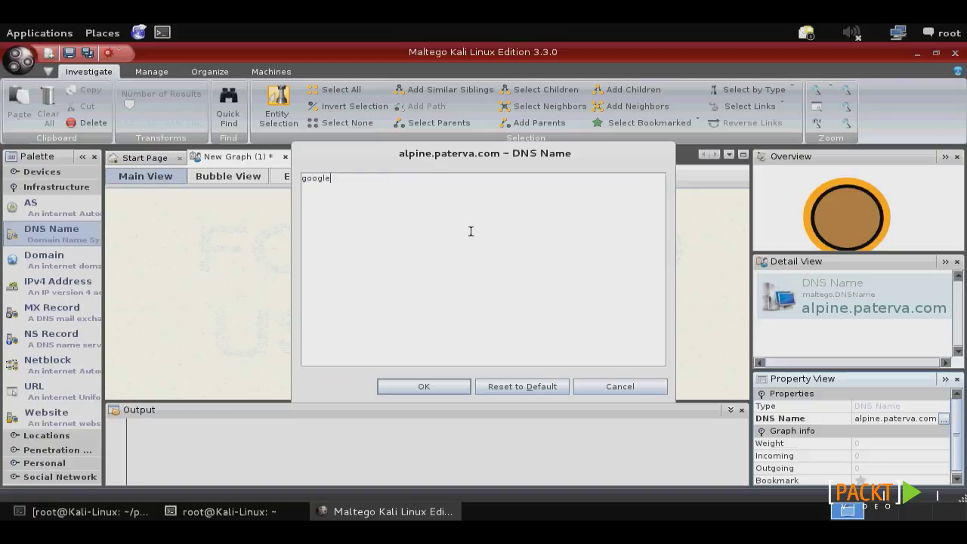
left_click(634, 387)
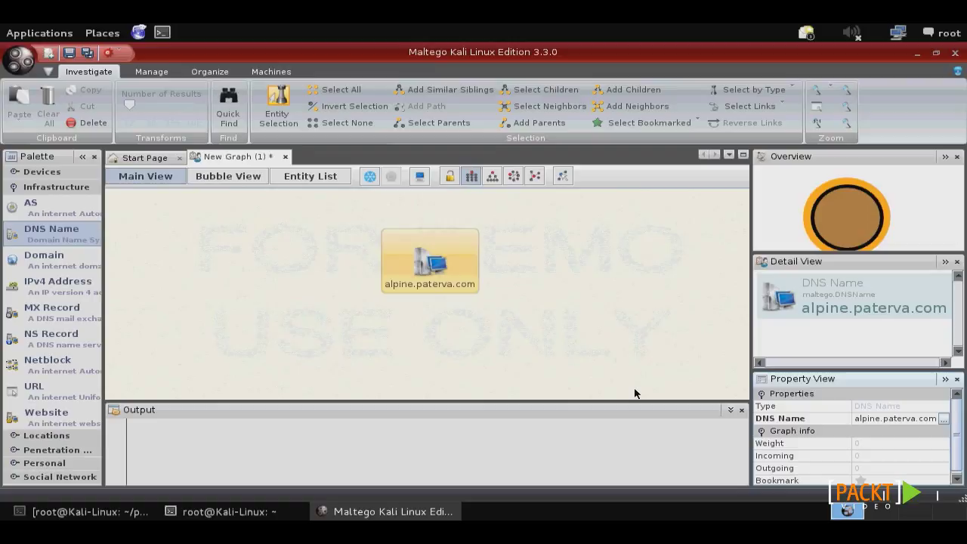
Run the To Domains [DNS] transform on the alpine.paterva.com DNS Name entity
right_click(433, 262)
mouse_move(461, 272)
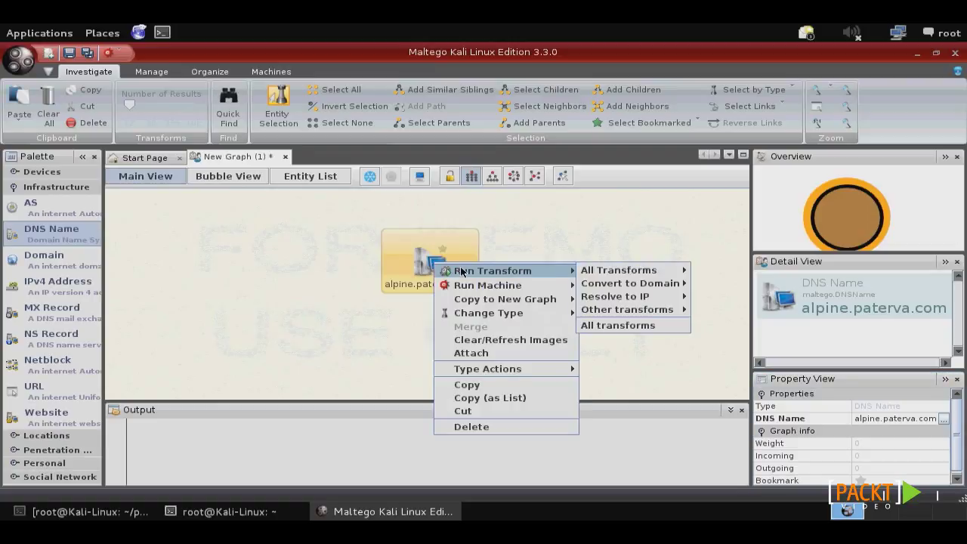
mouse_move(583, 272)
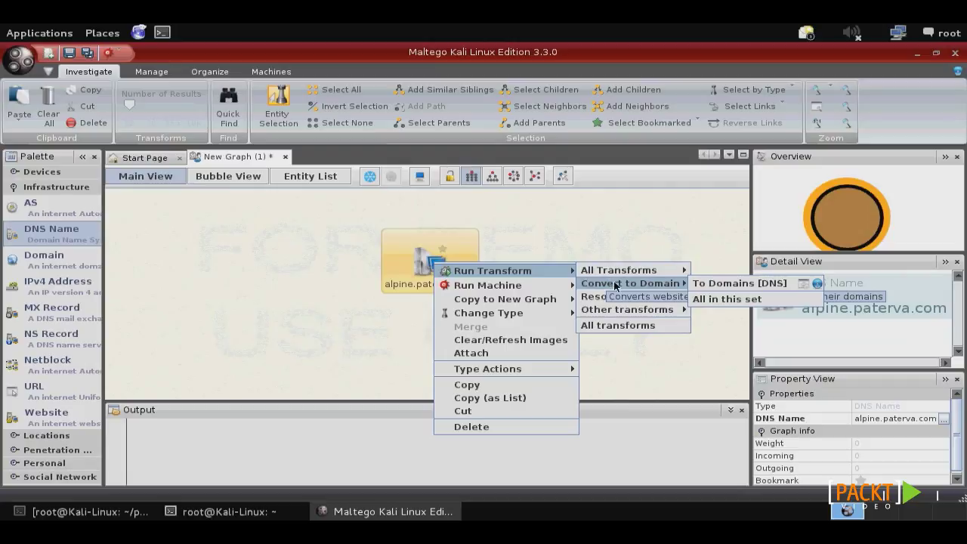
mouse_move(627, 297)
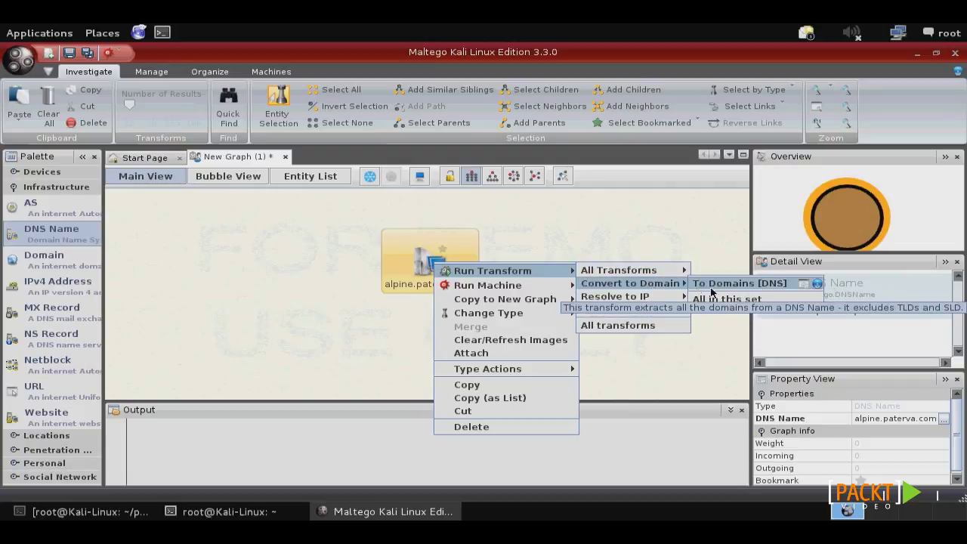
left_click(738, 284)
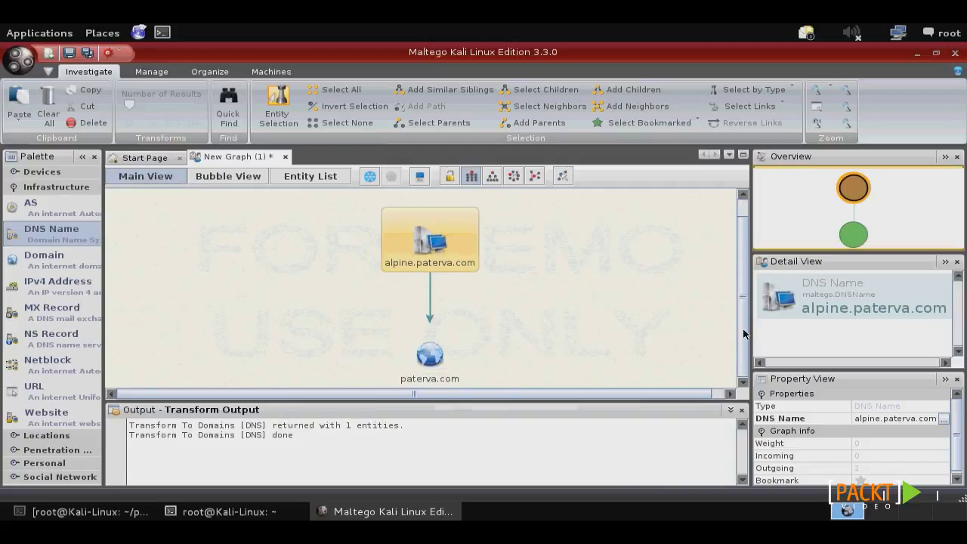
Run the To DNS Name - MX (mail server) transform on the paterva.com domain entity
left_click(429, 355)
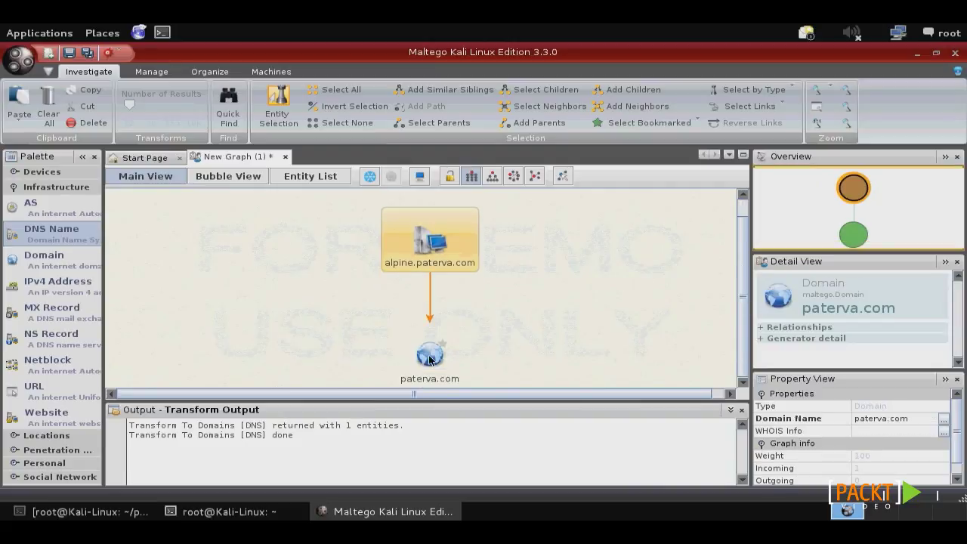
right_click(430, 358)
mouse_move(453, 356)
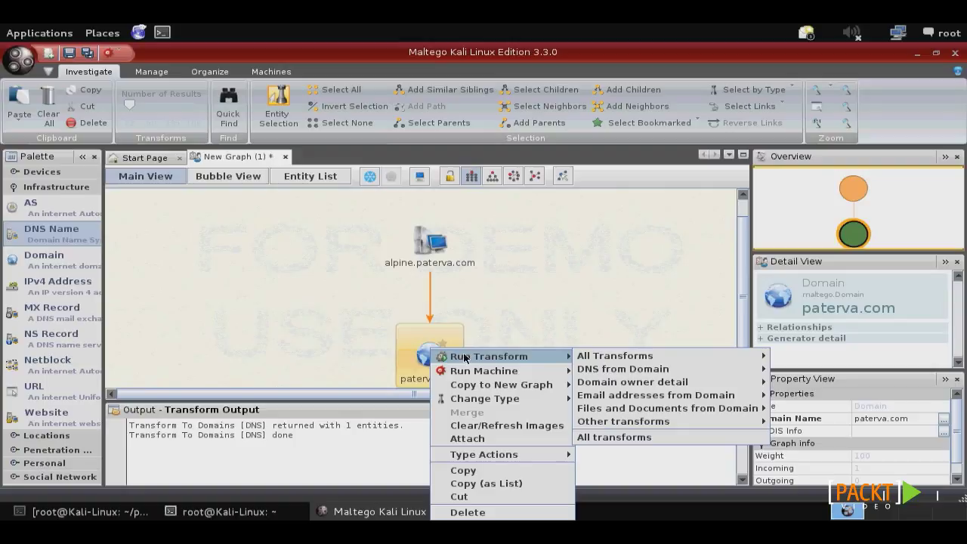
mouse_move(625, 370)
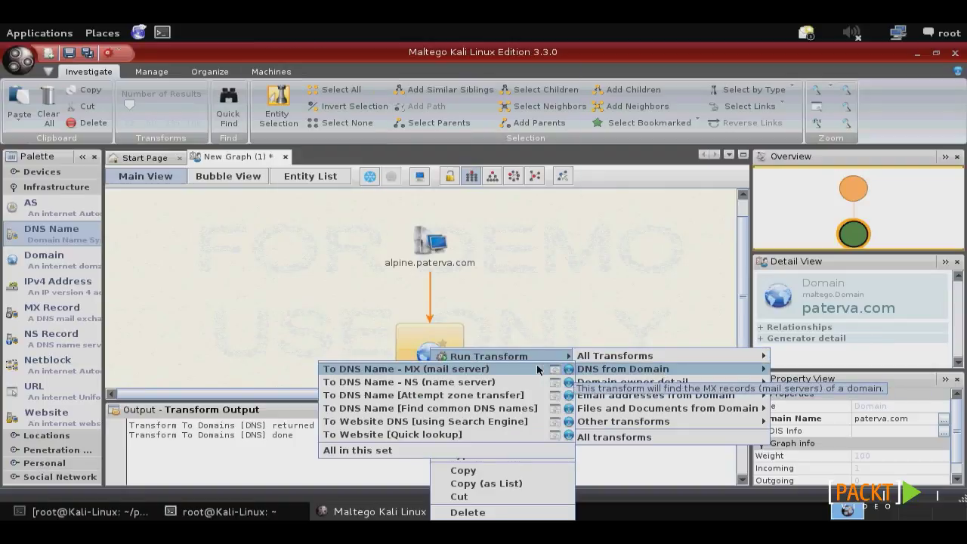
left_click(438, 370)
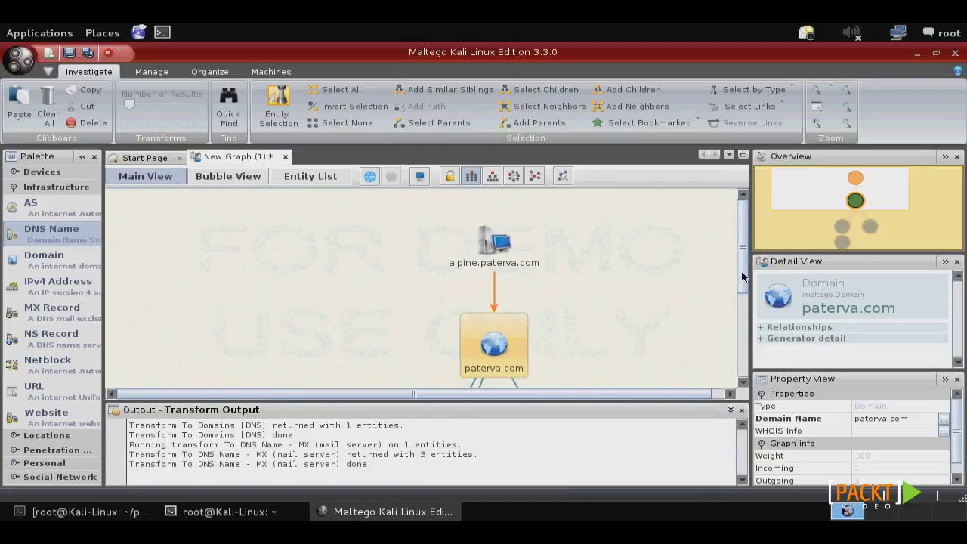
Run the To DNS Name - NS (name server) transform on the paterva.com domain entity
left_click_drag(745, 277, 739, 317)
right_click(490, 255)
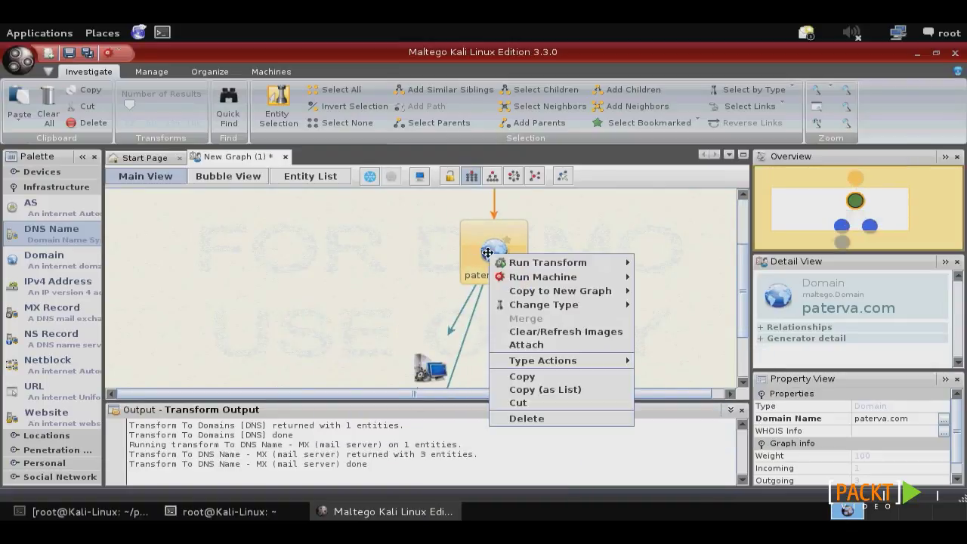
mouse_move(642, 275)
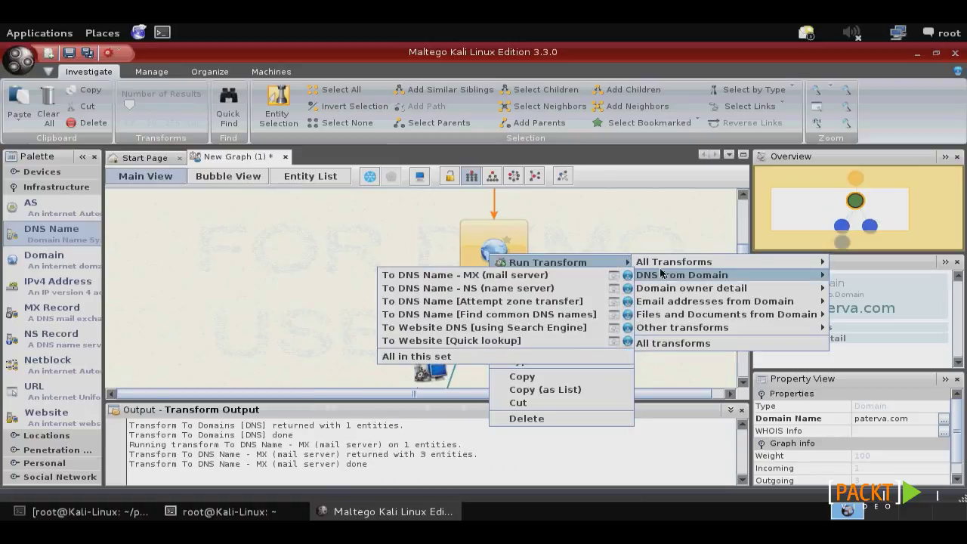
left_click(572, 291)
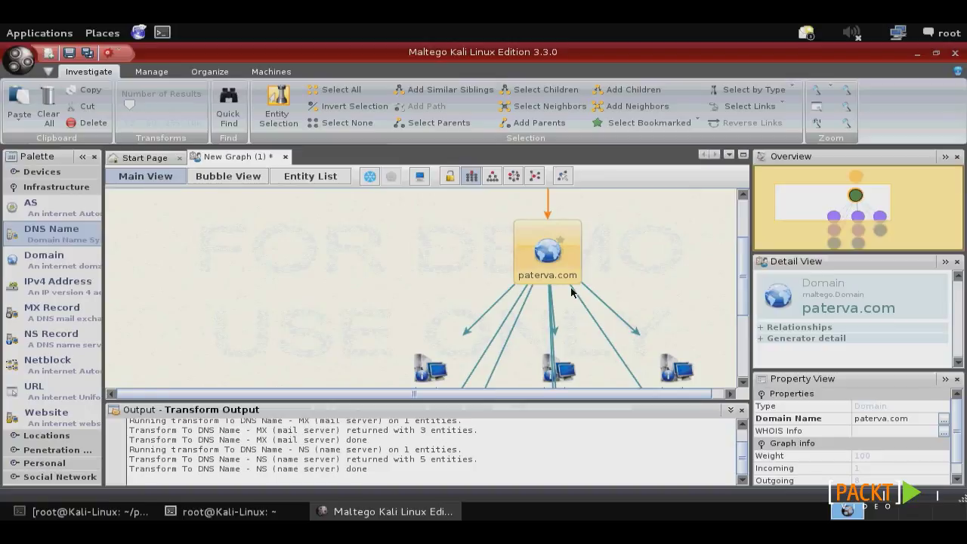
Run the To DNS Name [Find common DNS names] transform on the paterva.com domain entity
right_click(547, 250)
mouse_move(578, 261)
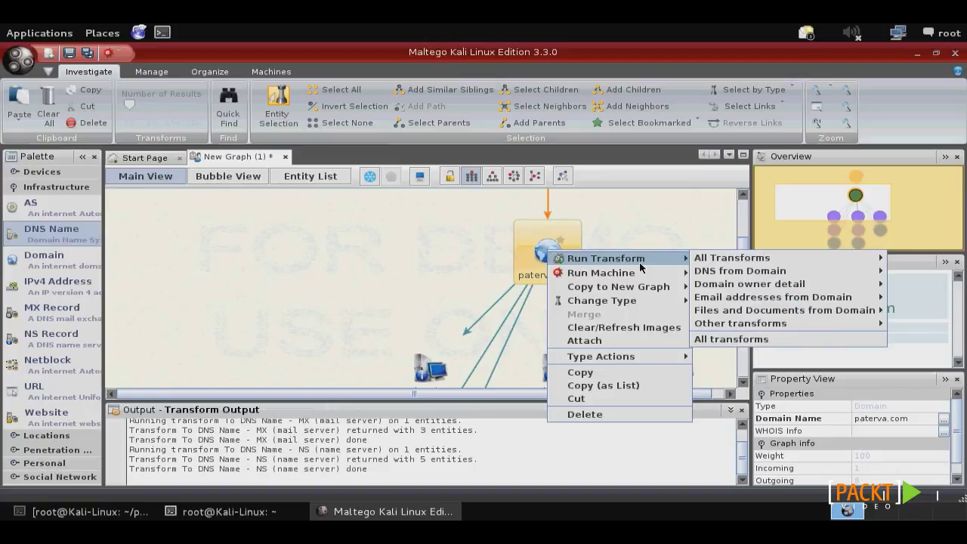
mouse_move(711, 271)
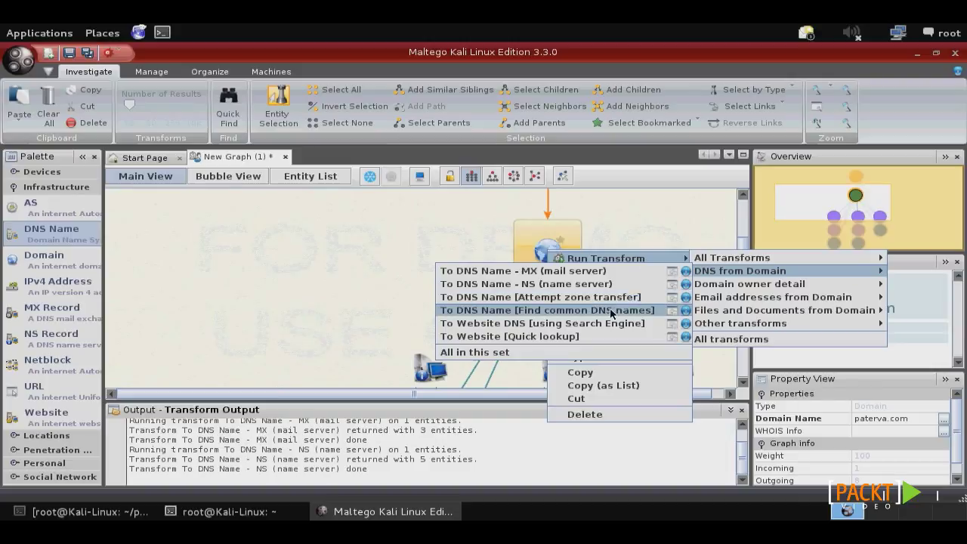
left_click(612, 311)
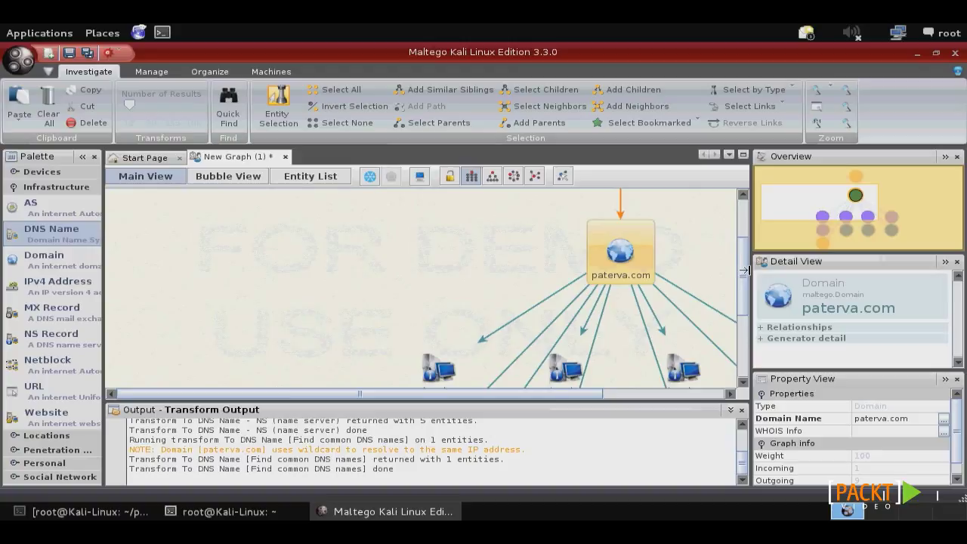
Resolve the alt2.aspmx.l.google.com MX record with the To IP Address [DNS] transform
left_click_drag(744, 270, 738, 339)
left_click_drag(491, 394, 621, 404)
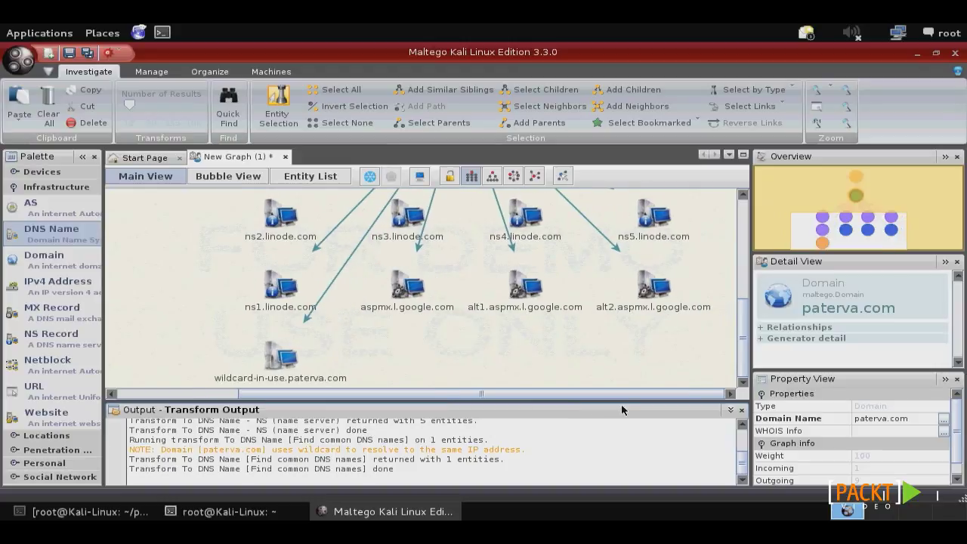
left_click(592, 277)
scroll(592, 277, "down", 2)
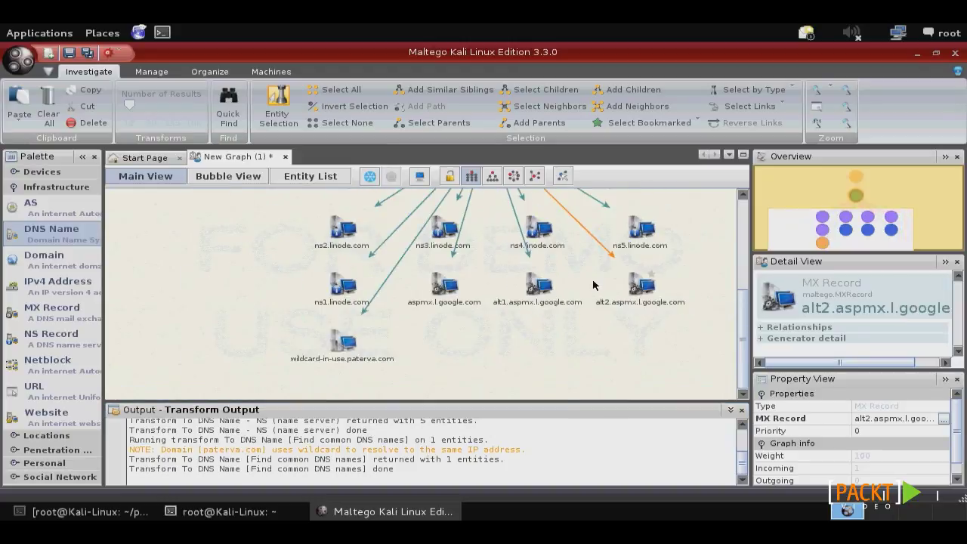
mouse_move(744, 345)
left_mouse_down()
mouse_move(736, 301)
mouse_move(740, 339)
left_mouse_up()
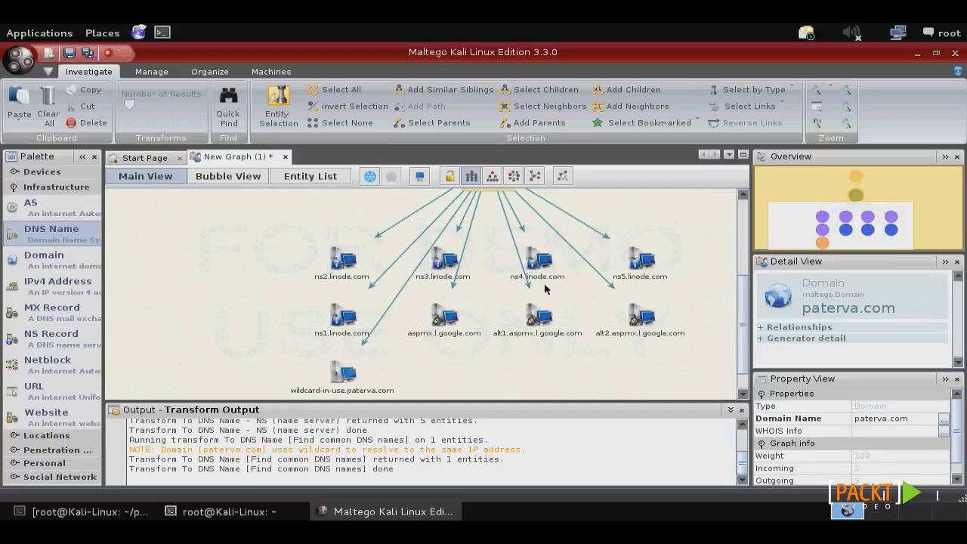
left_click(594, 267)
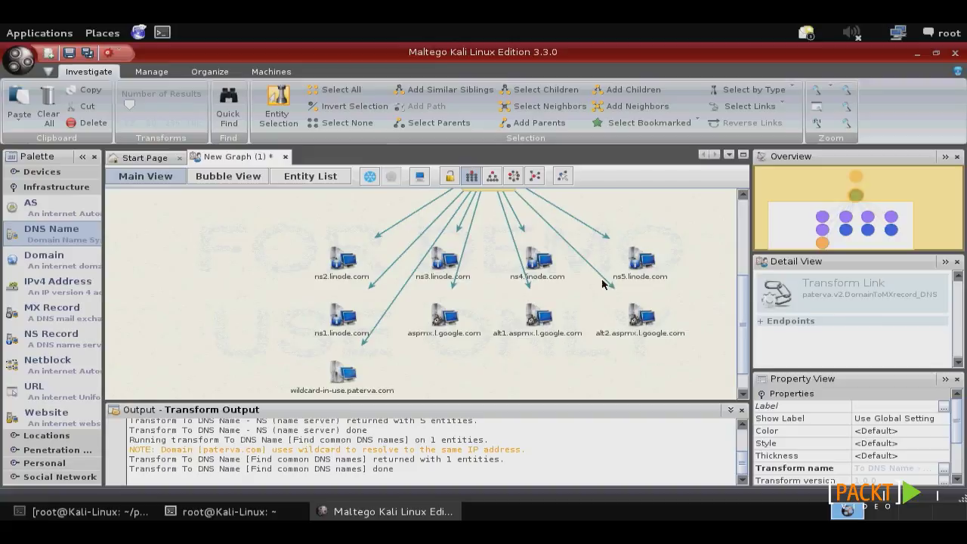
left_click(646, 316)
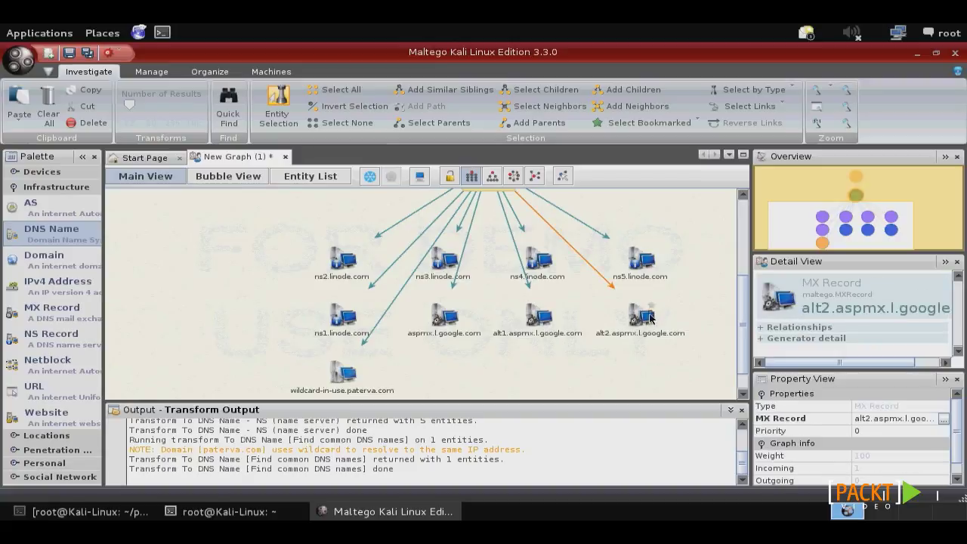
right_click(636, 322)
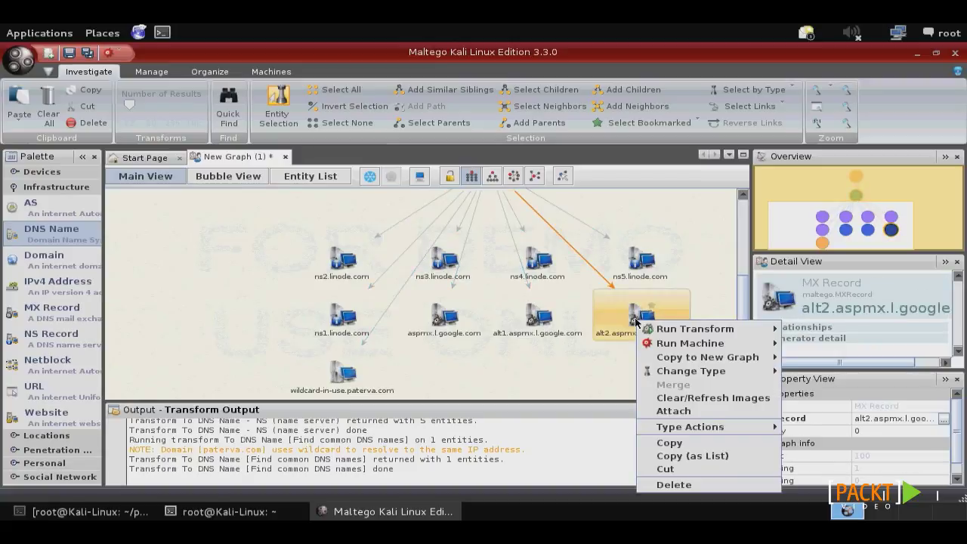
mouse_move(670, 331)
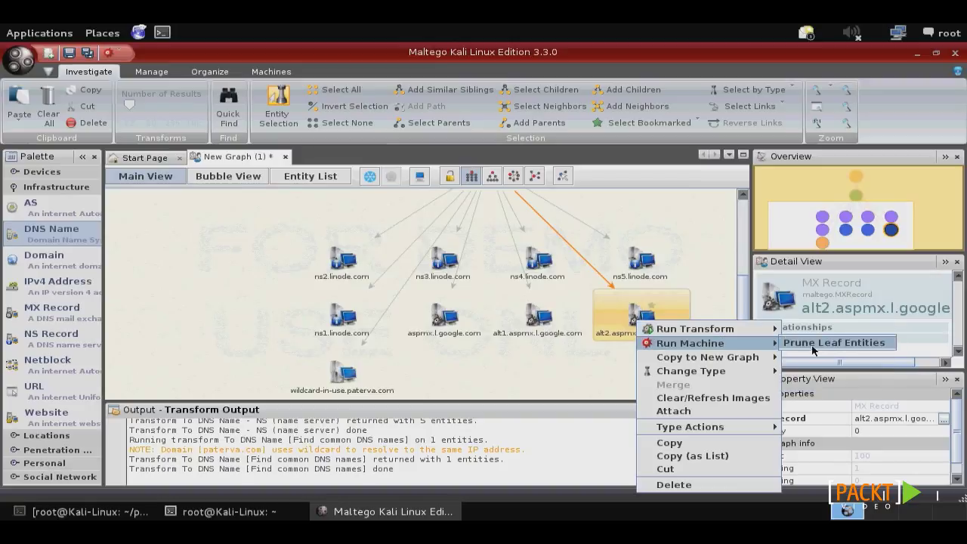
mouse_move(823, 355)
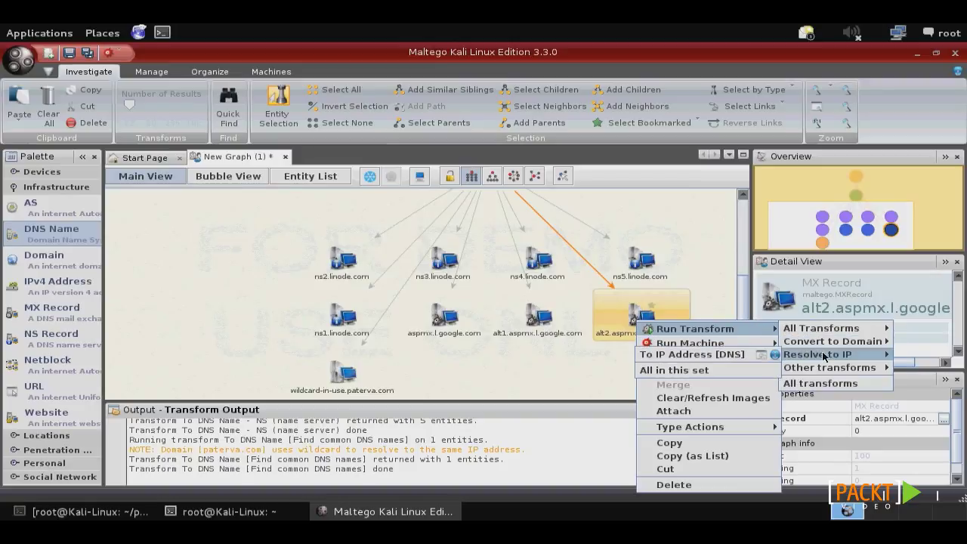
left_click(718, 358)
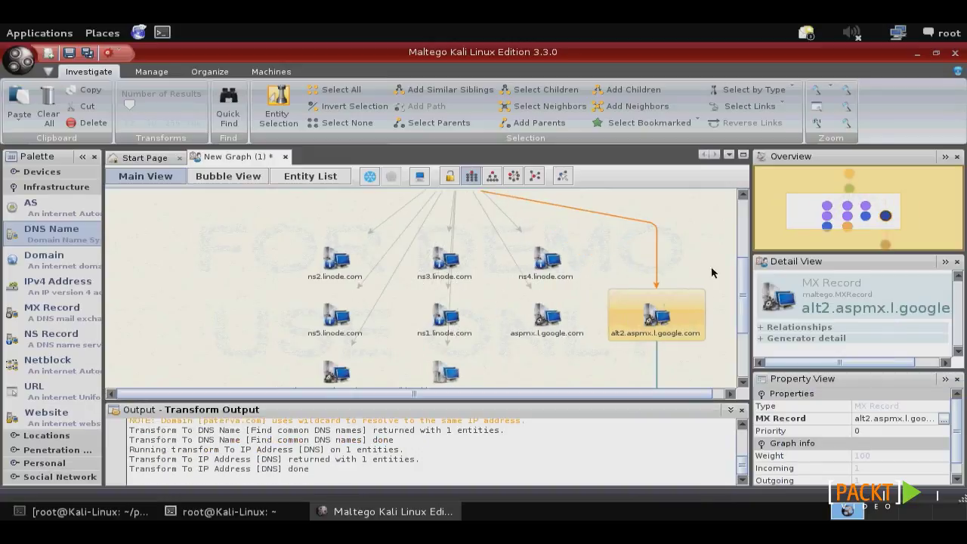
left_click_drag(744, 275, 733, 328)
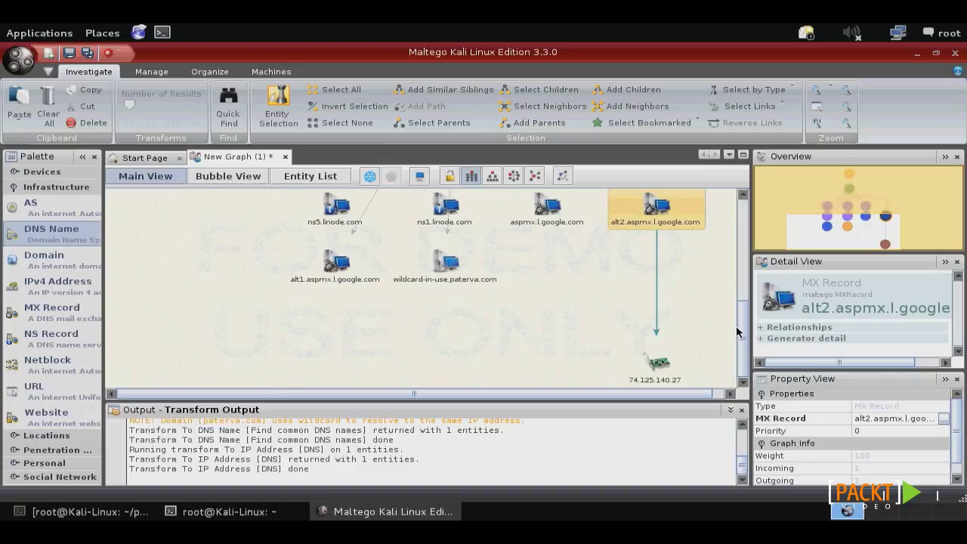
Compare the graph in the hierarchical, circular and organic layouts, leaving it in the organic layout
left_click_drag(738, 333, 742, 273)
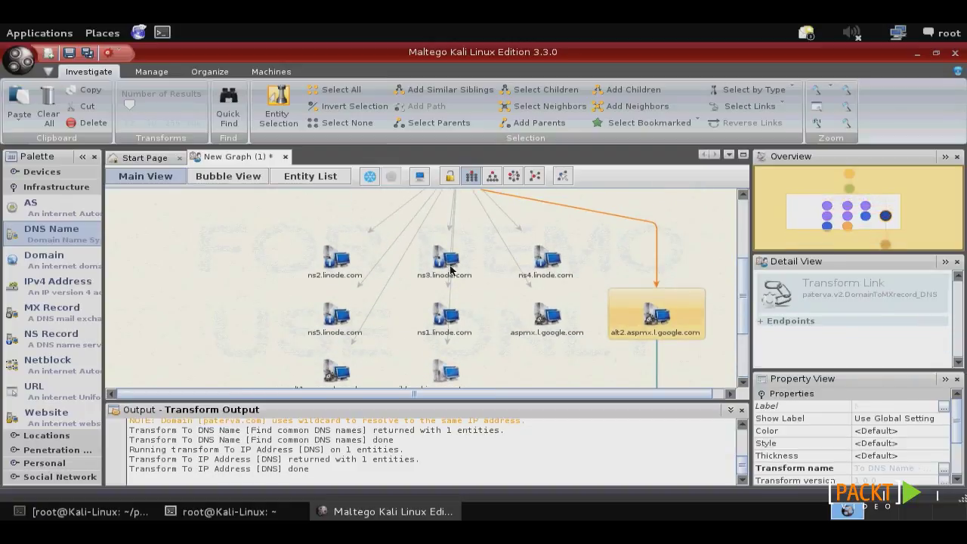
left_click(491, 177)
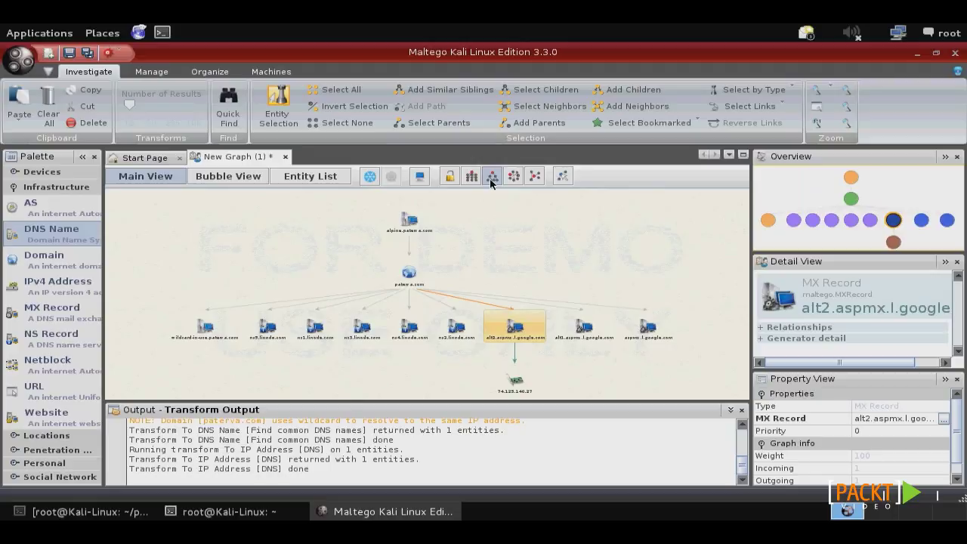
left_click(514, 178)
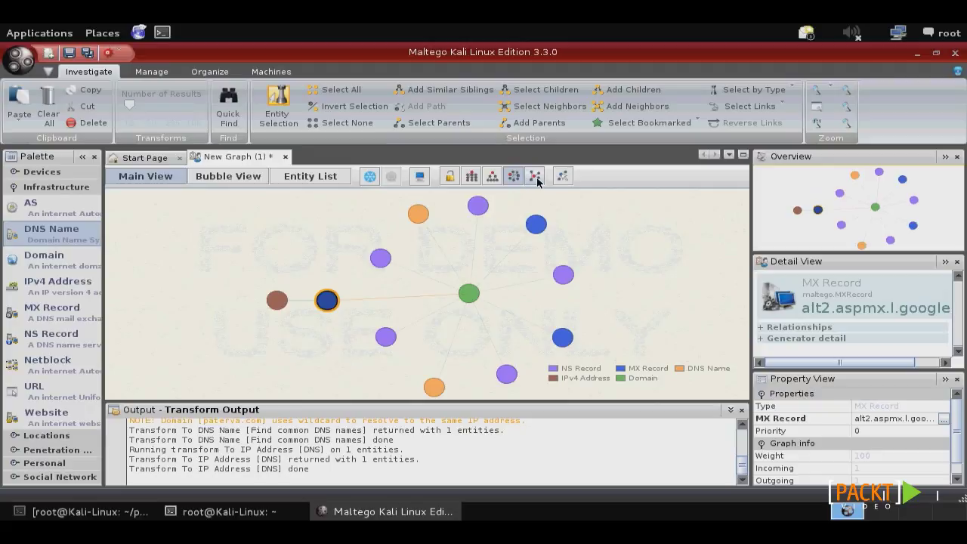
left_click(535, 179)
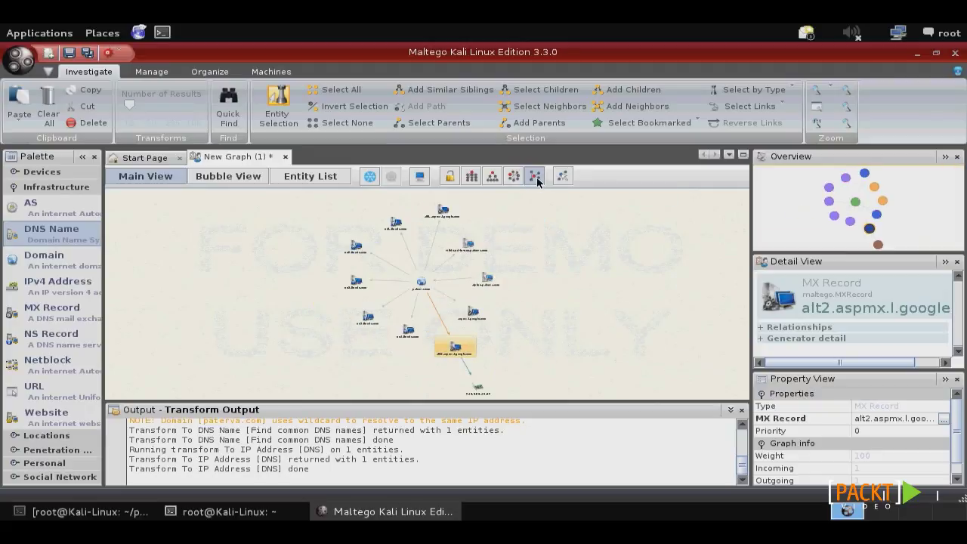
left_click(562, 176)
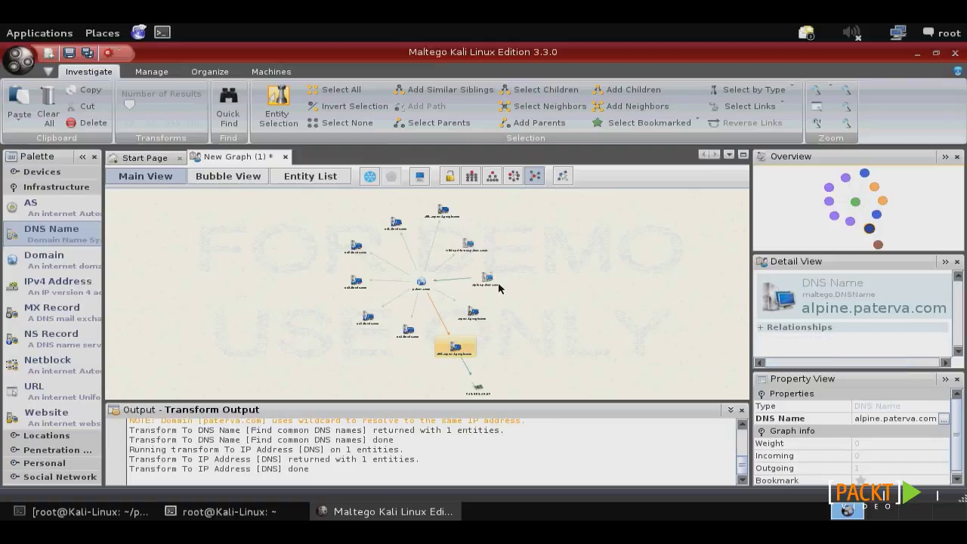
View the discovered DNS entities as a Bubble View and as an Entity List
left_click(217, 179)
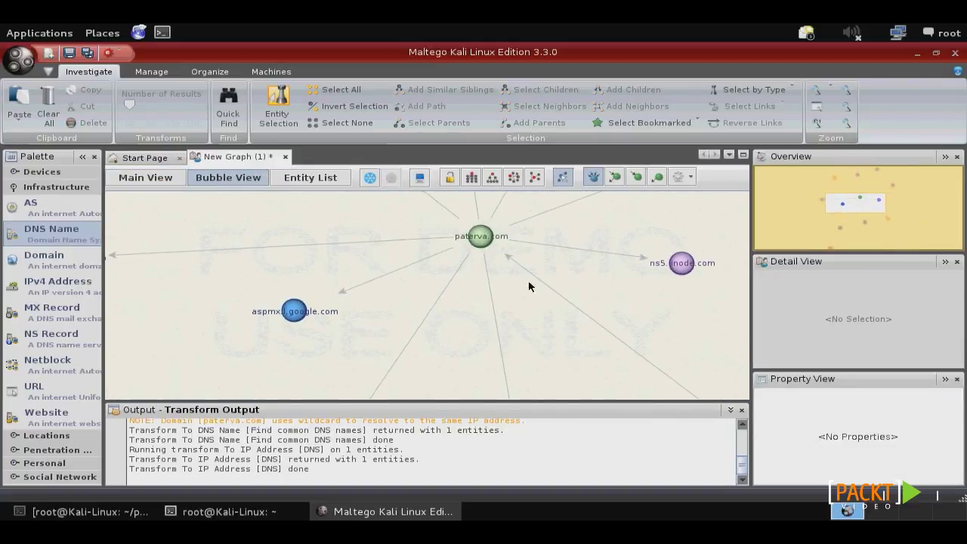
left_click(332, 181)
left_click(415, 237)
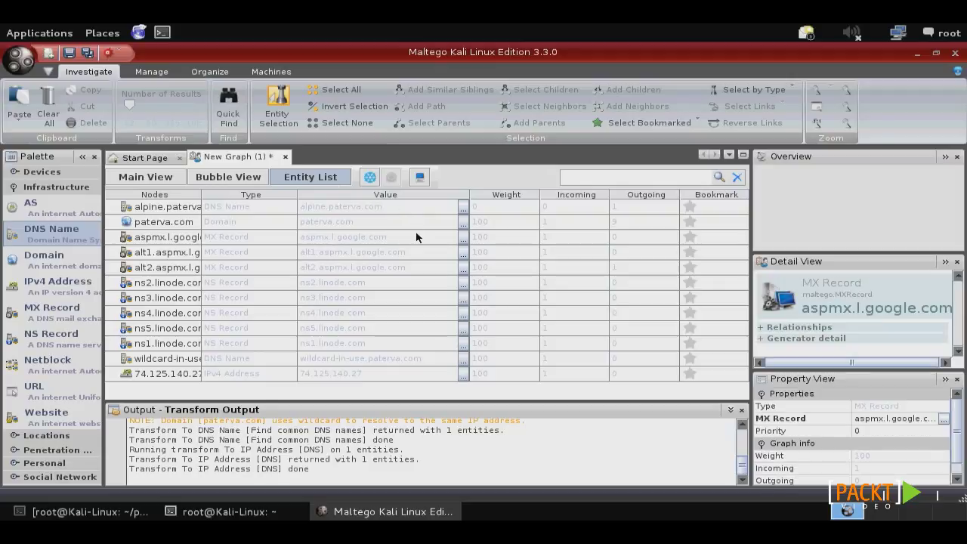